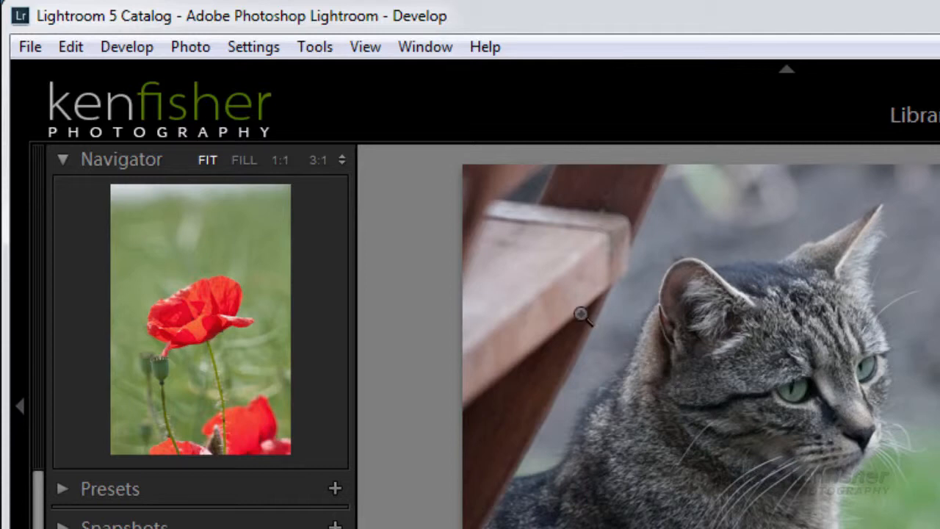
Step: Zoom the cat photo to 1:1 on the fur edge and reveal the Noise Reduction sliders
left_click(278, 160)
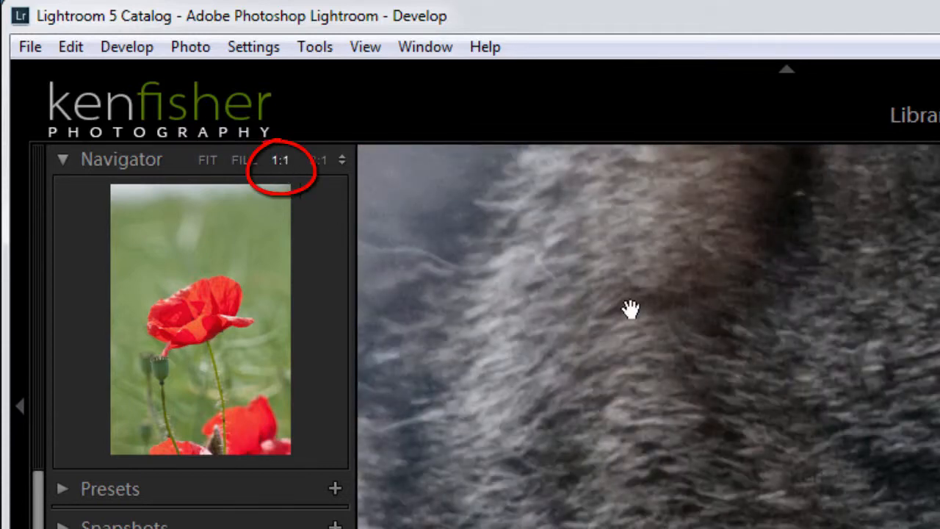
left_click_drag(818, 256, 646, 481)
mouse_move(678, 289)
left_mouse_down()
mouse_move(734, 324)
mouse_move(932, 389)
left_mouse_up()
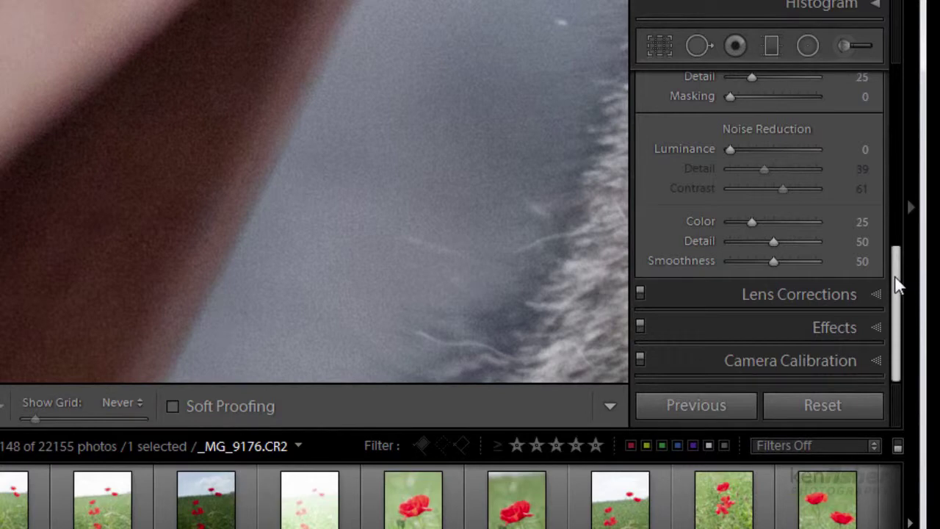
left_click_drag(899, 286, 906, 162)
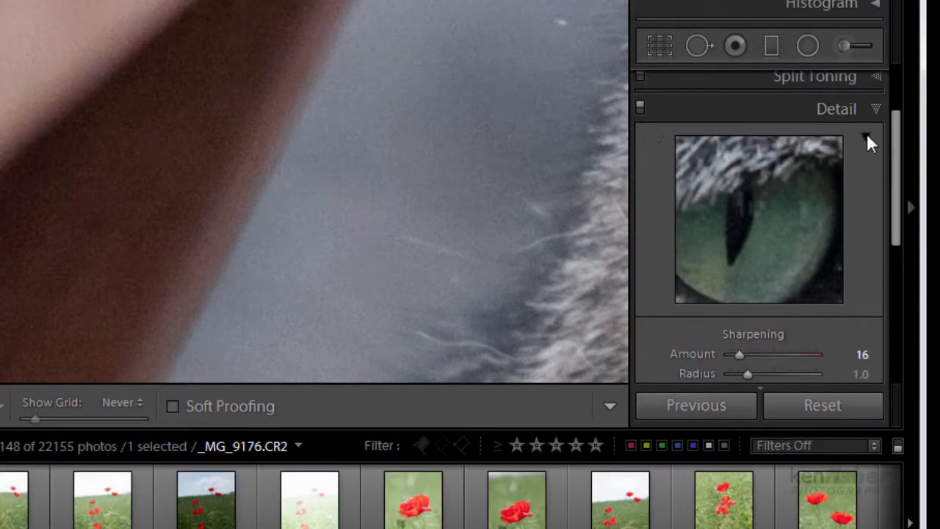
left_click(867, 137)
left_click_drag(897, 158, 903, 265)
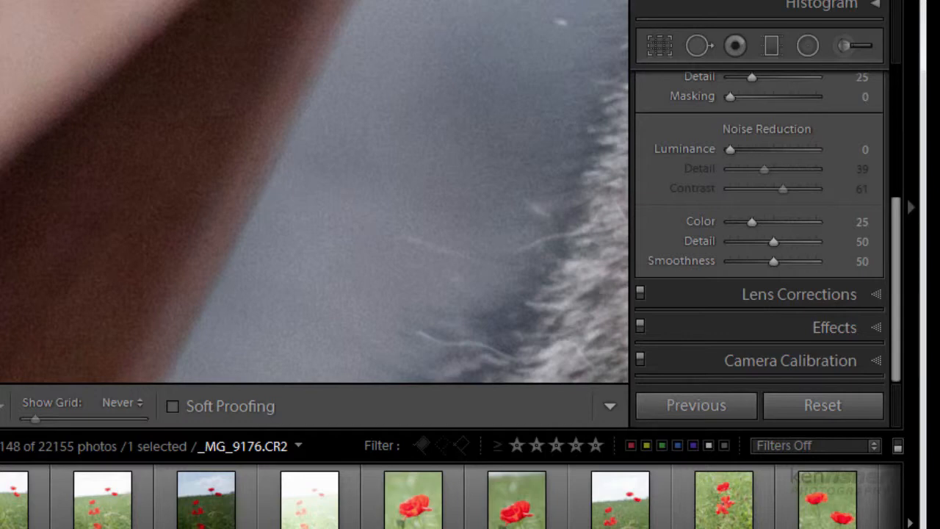
Step: Bring the dark arm region into view and lower Color noise reduction from 25 to 0
mouse_move(57, 98)
left_mouse_down()
mouse_move(220, 179)
mouse_move(177, 100)
left_mouse_up()
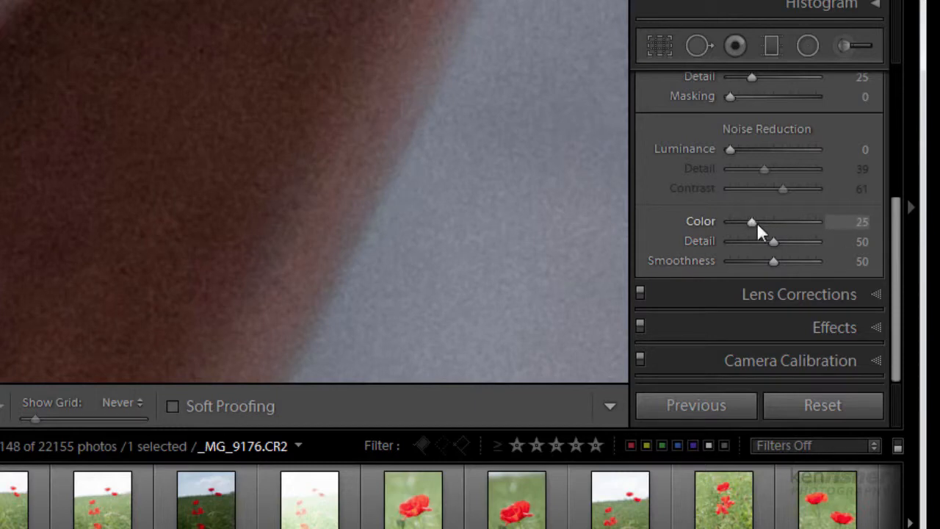
left_click_drag(753, 221, 702, 221)
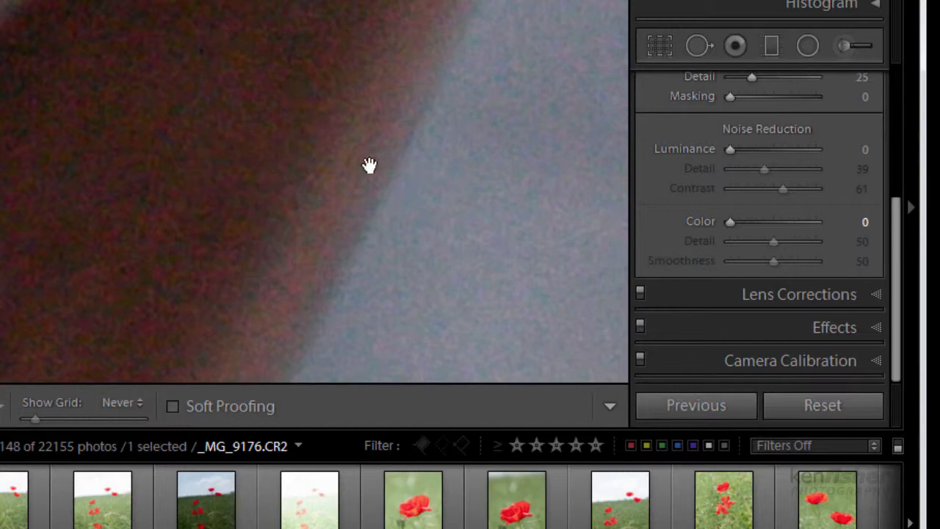
Step: Pan through the fur and grey background to inspect the visible colour noise
left_click_drag(415, 143, 114, 209)
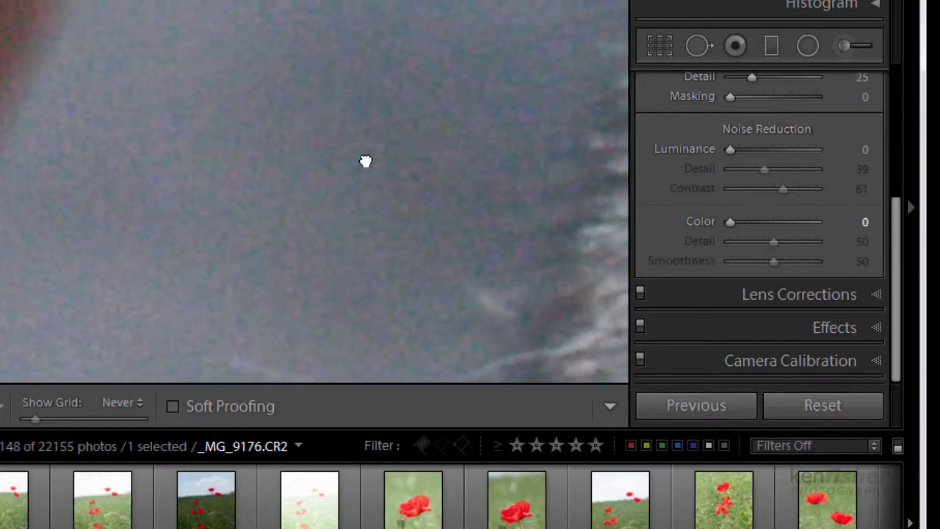
left_click_drag(144, 238, 311, 168)
mouse_move(455, 315)
left_mouse_down()
mouse_move(337, 268)
mouse_move(347, 214)
mouse_move(0, 243)
left_mouse_up()
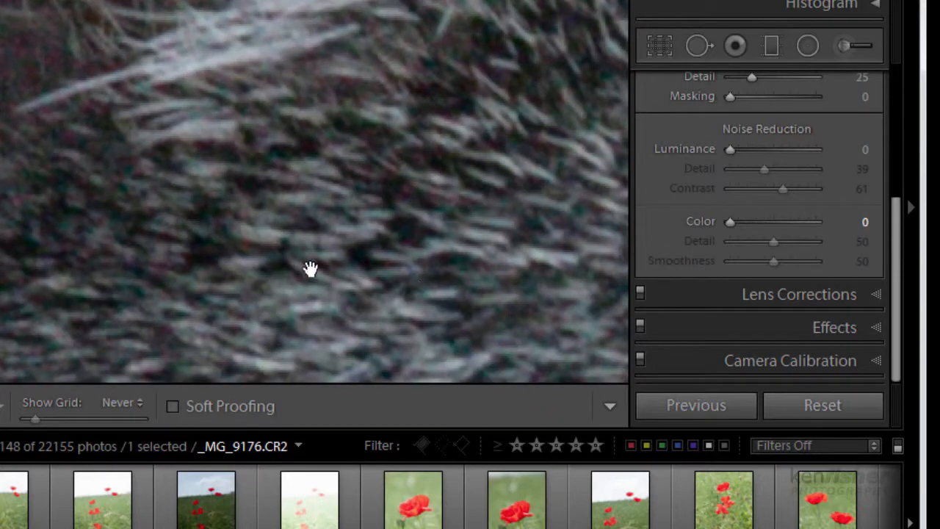
left_click_drag(53, 226, 484, 225)
mouse_move(98, 161)
left_mouse_down()
mouse_move(441, 254)
mouse_move(139, 196)
mouse_move(231, 157)
mouse_move(278, 150)
mouse_move(357, 96)
left_mouse_up()
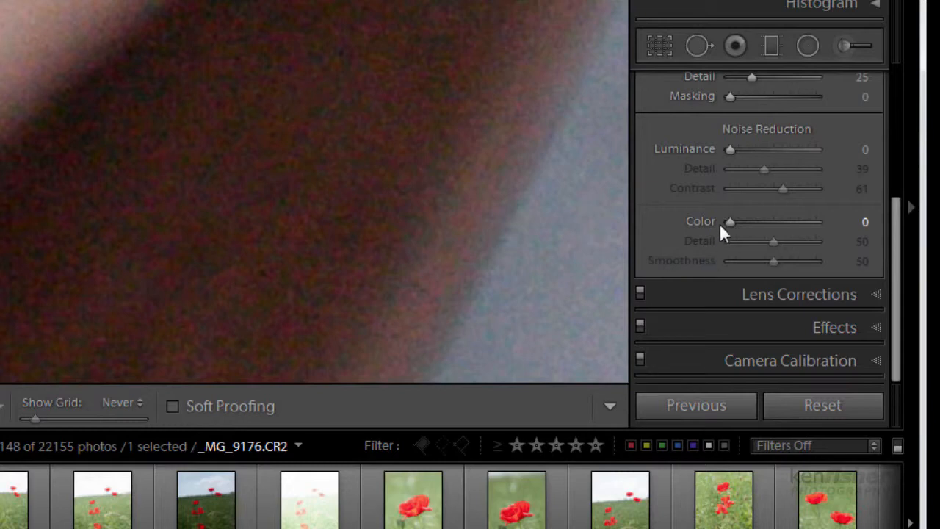
Step: Set Color noise reduction to 37 with Detail 44 and Smoothness 51, comparing against 0
left_click_drag(727, 220, 758, 222)
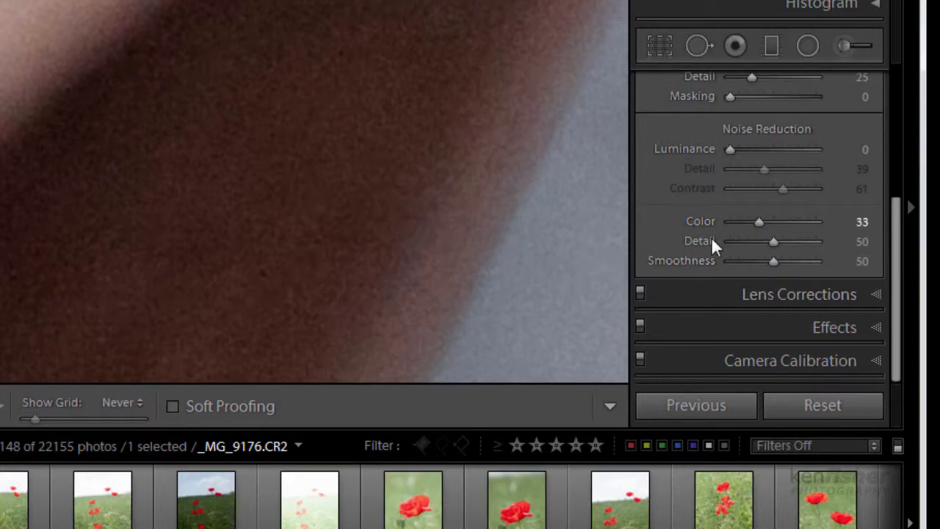
left_click(773, 241)
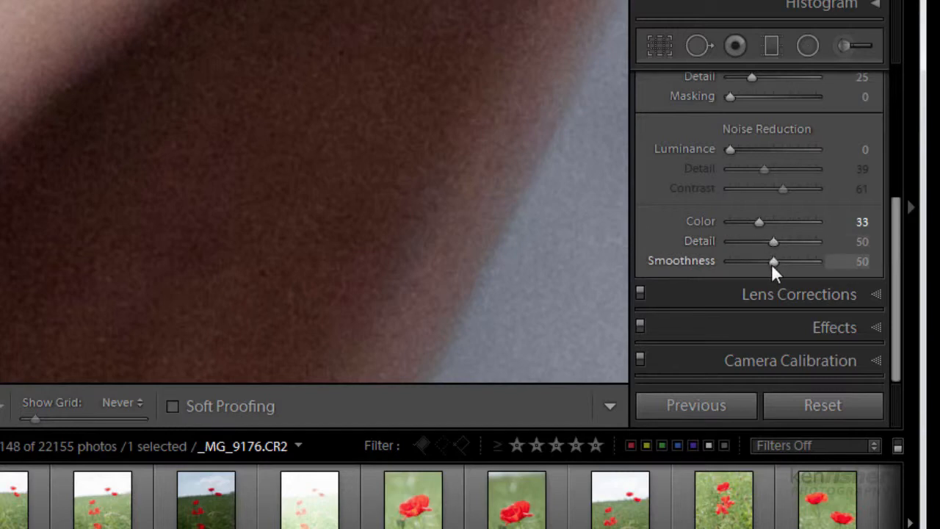
mouse_move(773, 241)
left_mouse_down()
mouse_move(751, 242)
mouse_move(763, 261)
left_mouse_up()
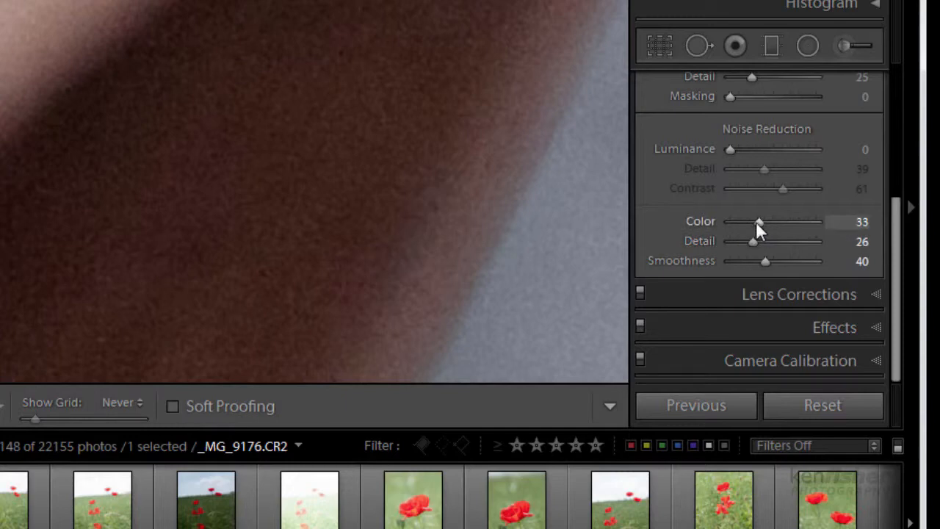
mouse_move(754, 241)
left_mouse_down()
mouse_move(773, 241)
mouse_move(761, 260)
mouse_move(780, 240)
mouse_move(784, 260)
mouse_move(768, 241)
mouse_move(774, 260)
left_mouse_up()
mouse_move(757, 221)
left_mouse_down()
mouse_move(695, 224)
mouse_move(762, 224)
left_mouse_up()
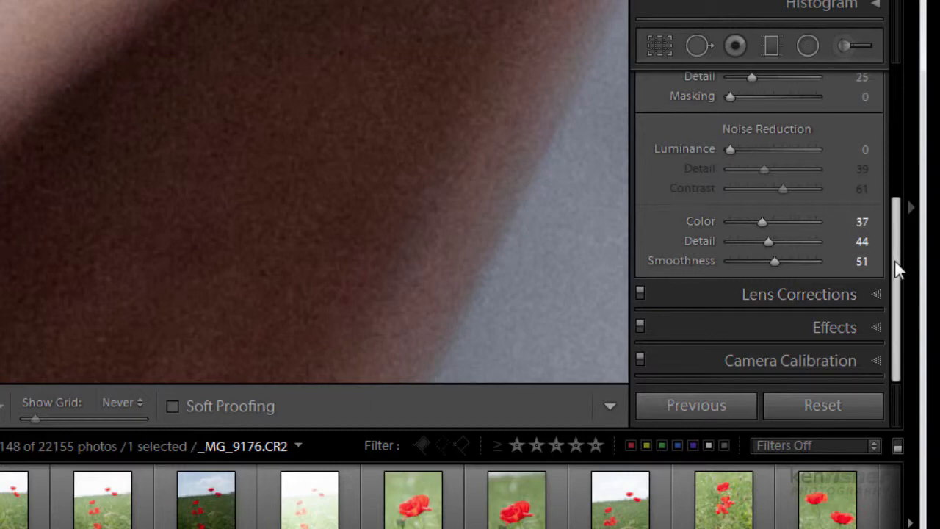
left_click_drag(897, 268, 894, 169)
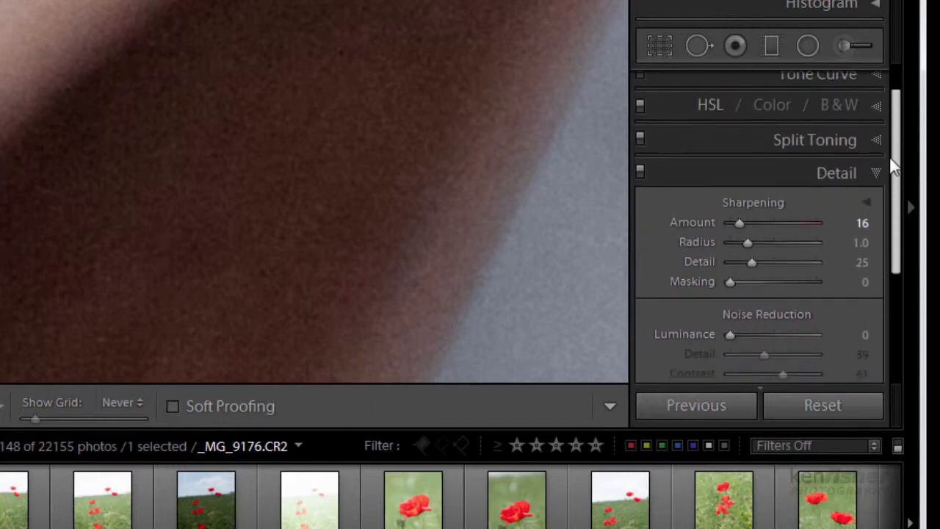
scroll(881, 162, "down", 2)
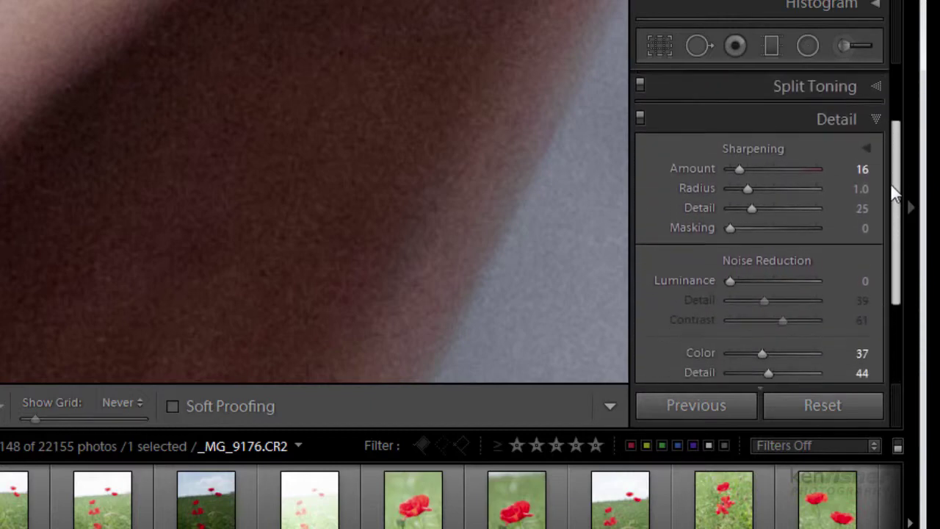
Step: Restore the detail preview, fit the whole photo and lock the preview onto the cat's eye
left_click(867, 141)
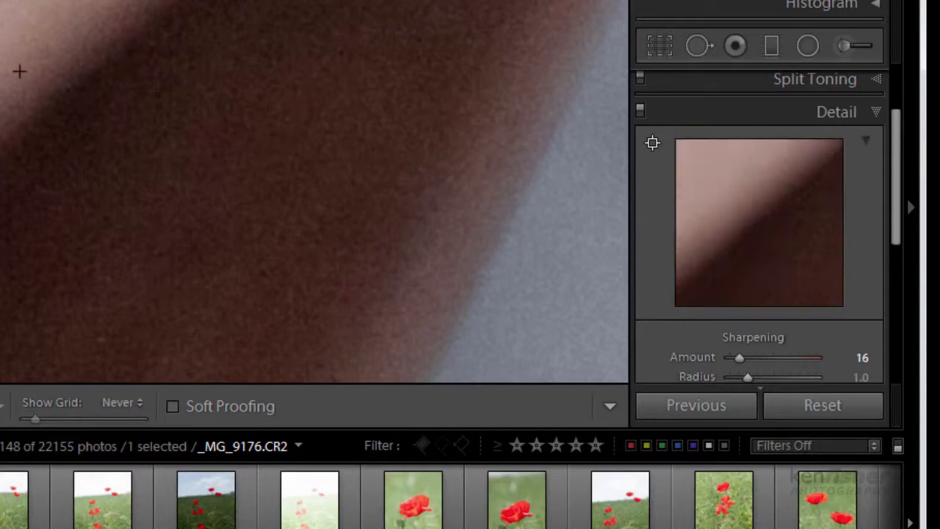
key("z")
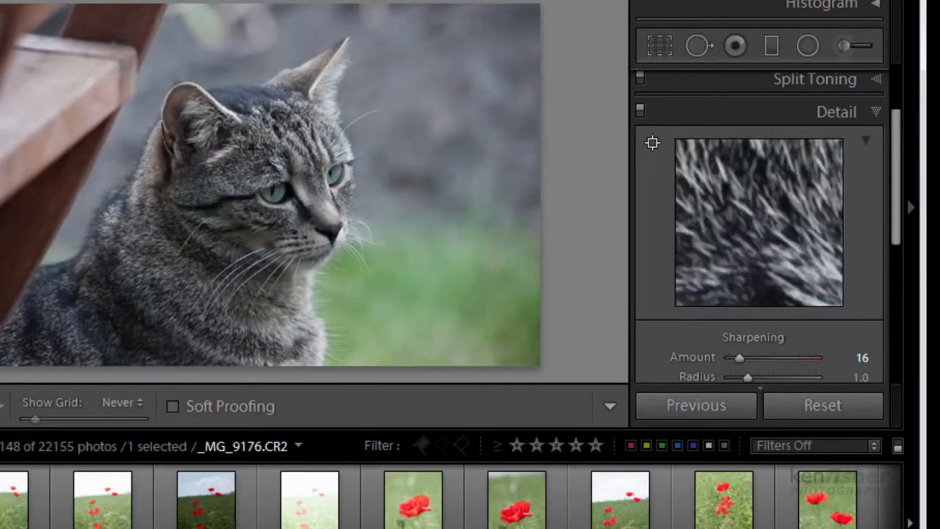
left_click(275, 192)
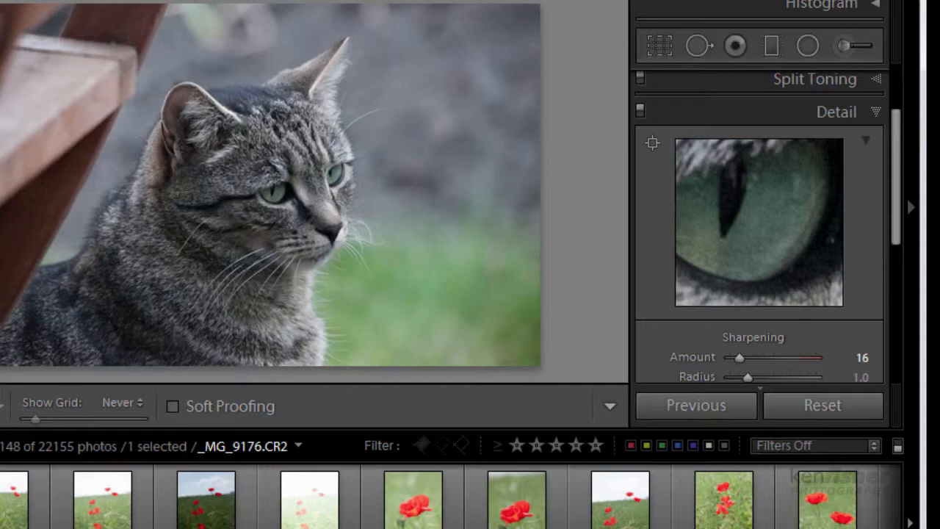
Step: View the photo at 1:1, pan through the dark fur and widen the right adjustments panel
key("z")
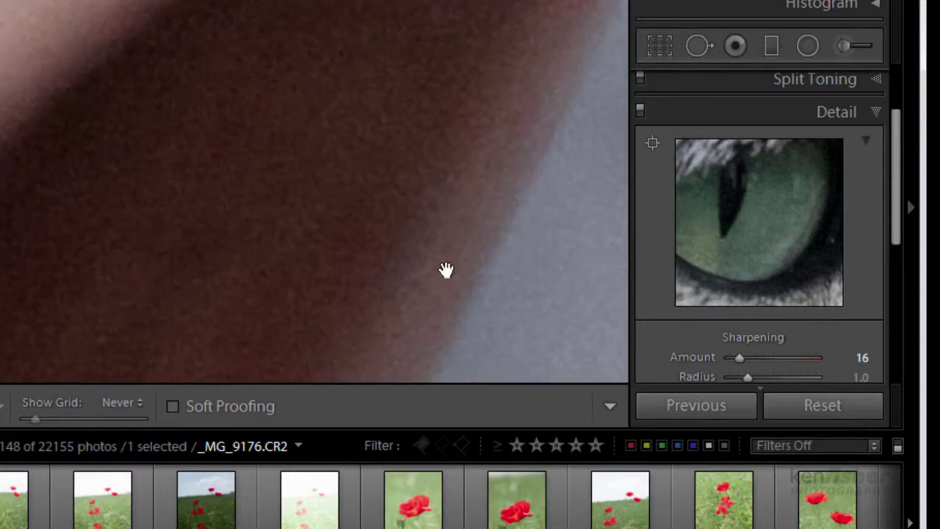
left_click_drag(446, 269, 29, 155)
left_click_drag(474, 235, 147, 188)
left_click_drag(450, 204, 57, 147)
left_click_drag(546, 243, 145, 178)
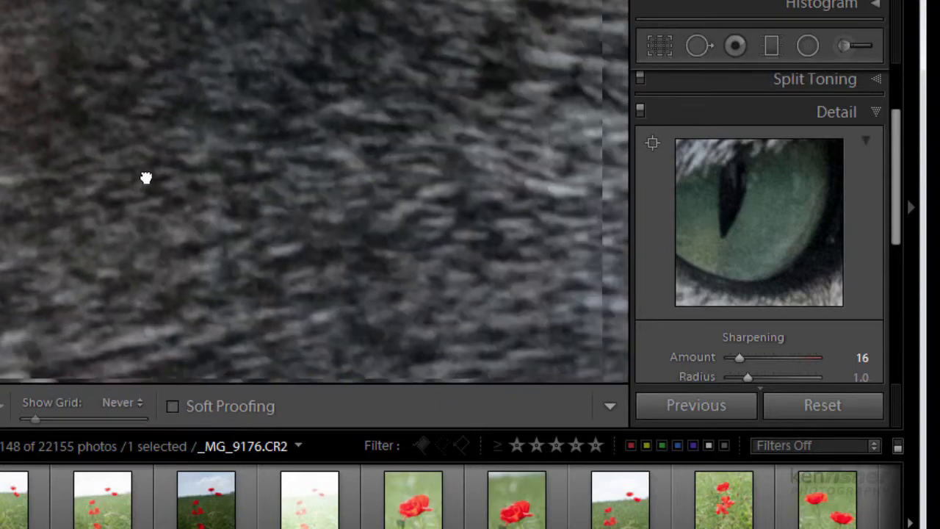
left_click_drag(455, 198, 213, 216)
mouse_move(455, 257)
left_mouse_down()
mouse_move(241, 121)
mouse_move(287, 301)
mouse_move(429, 341)
left_mouse_up()
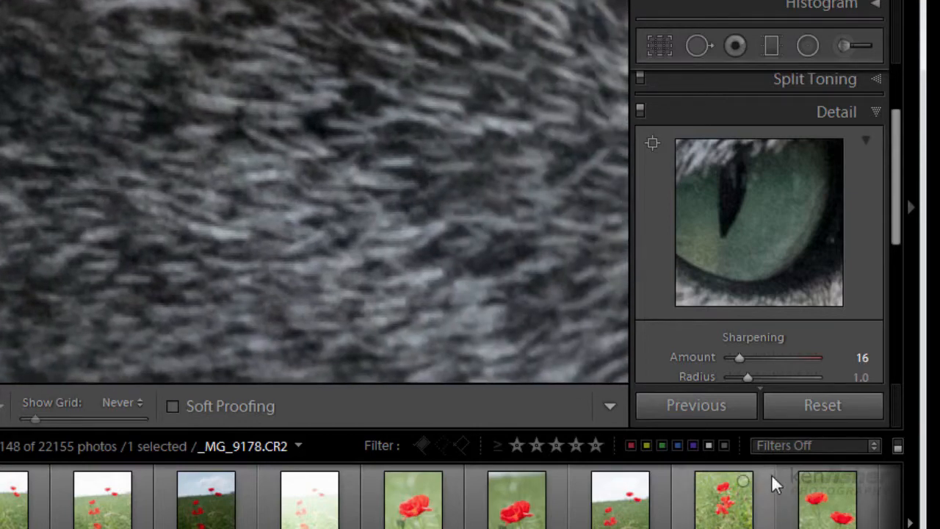
mouse_move(294, 205)
left_mouse_down()
mouse_move(508, 230)
mouse_move(231, 183)
mouse_move(109, 182)
mouse_move(426, 188)
mouse_move(550, 134)
left_mouse_up()
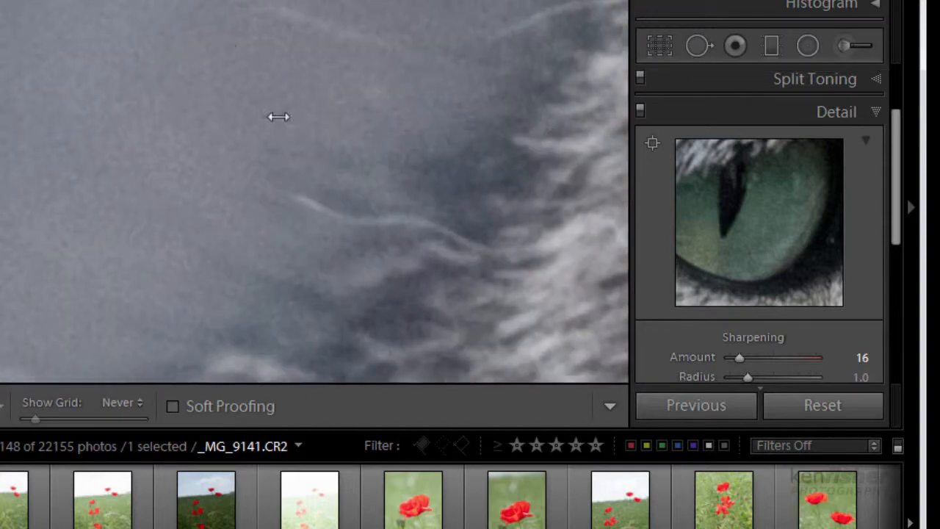
mouse_move(630, 231)
left_mouse_down()
mouse_move(219, 139)
mouse_move(182, 156)
mouse_move(220, 149)
mouse_move(119, 106)
mouse_move(459, 272)
left_mouse_up()
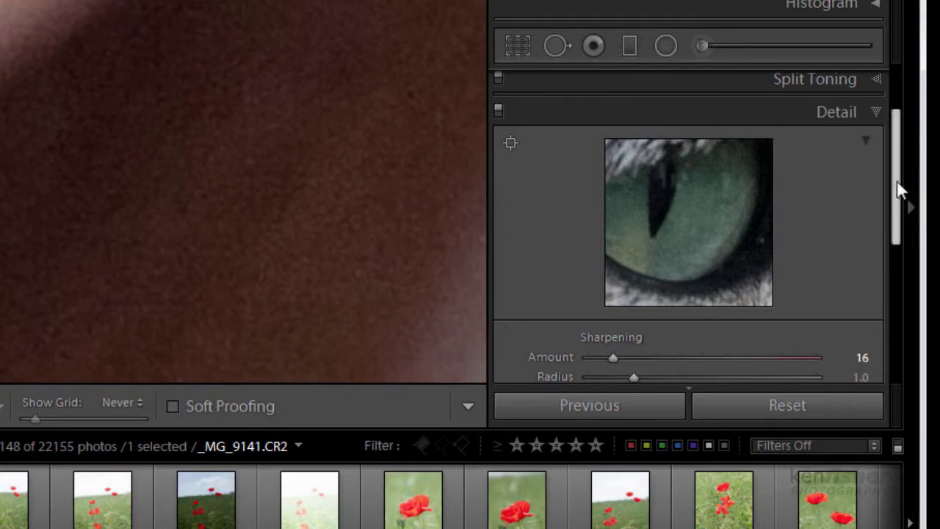
left_click_drag(897, 198, 900, 357)
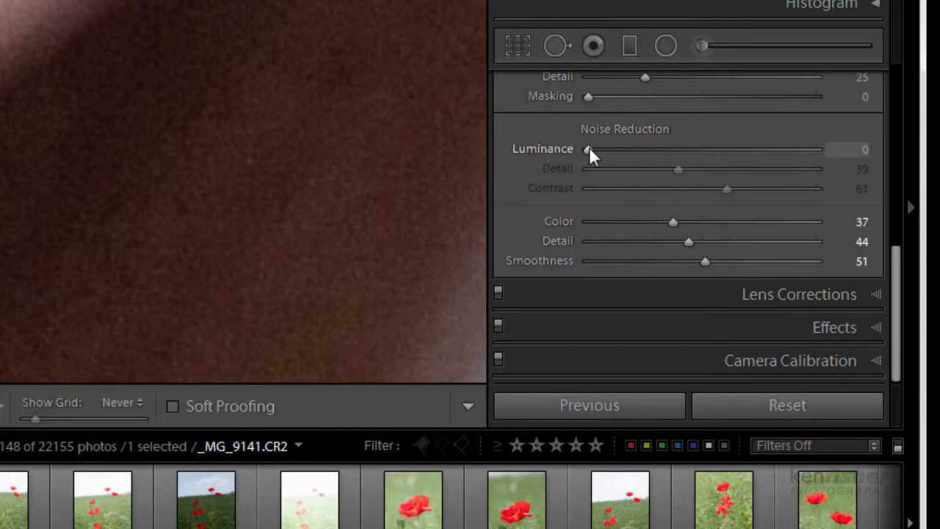
Step: Set Luminance noise reduction to 50 with detail 49 and contrast 54, checking dark fur areas
left_click_drag(591, 150, 598, 151)
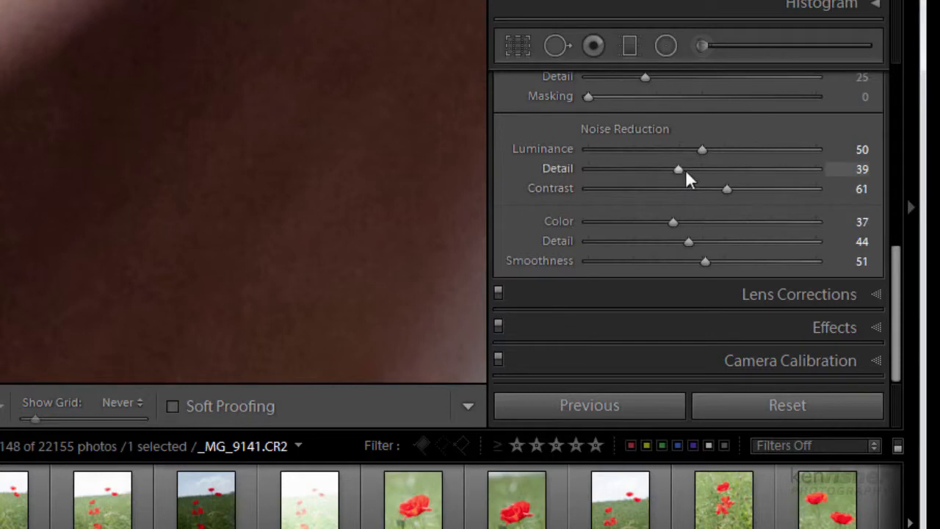
mouse_move(680, 170)
left_mouse_down()
mouse_move(735, 169)
mouse_move(701, 169)
mouse_move(713, 188)
left_mouse_up()
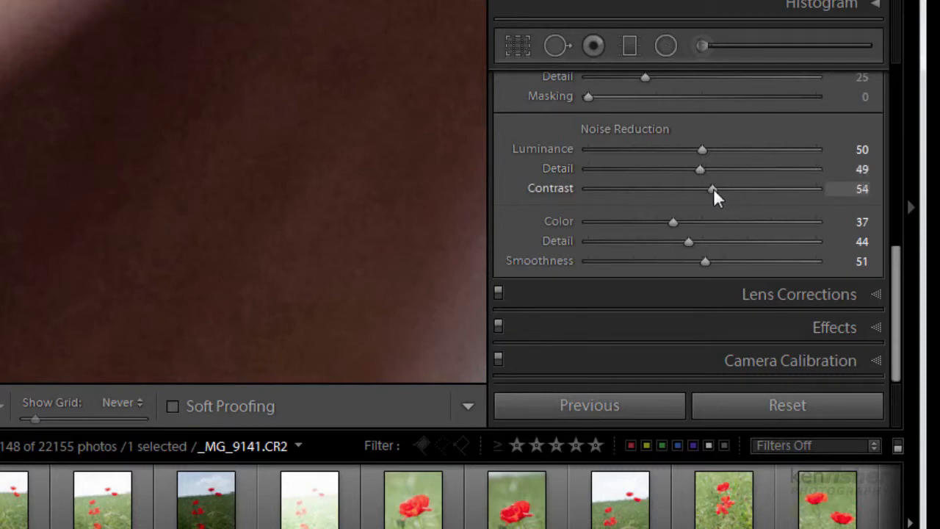
mouse_move(271, 191)
left_mouse_down()
mouse_move(323, 157)
mouse_move(6, 216)
left_mouse_up()
left_click_drag(335, 247, 81, 199)
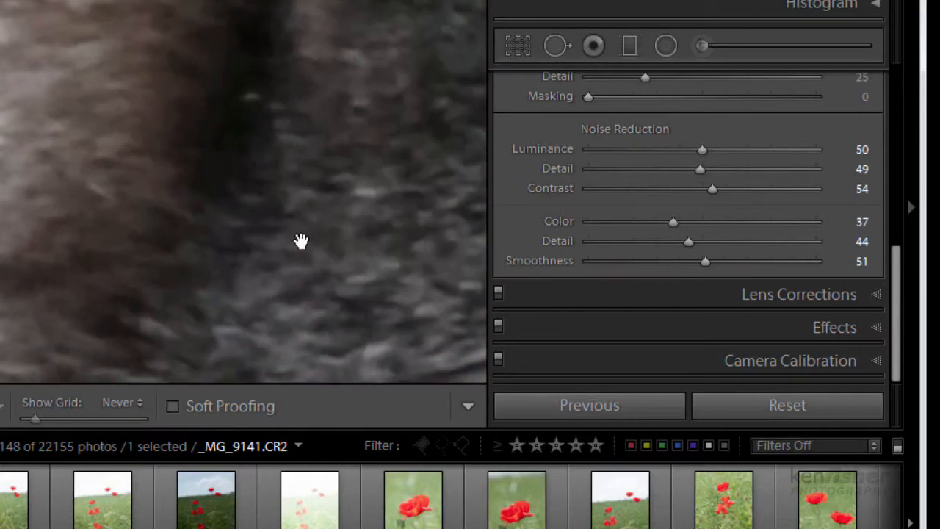
Step: Retune Luminance noise reduction to 44 with detail 100 and contrast 86
mouse_move(300, 245)
left_mouse_down()
mouse_move(42, 237)
mouse_move(74, 284)
left_mouse_up()
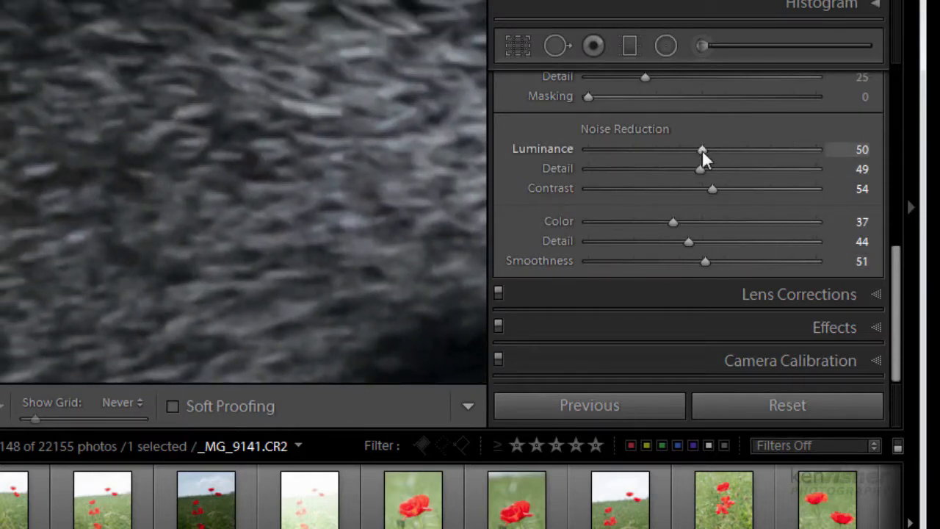
mouse_move(702, 150)
left_mouse_down()
mouse_move(541, 158)
mouse_move(673, 149)
left_mouse_up()
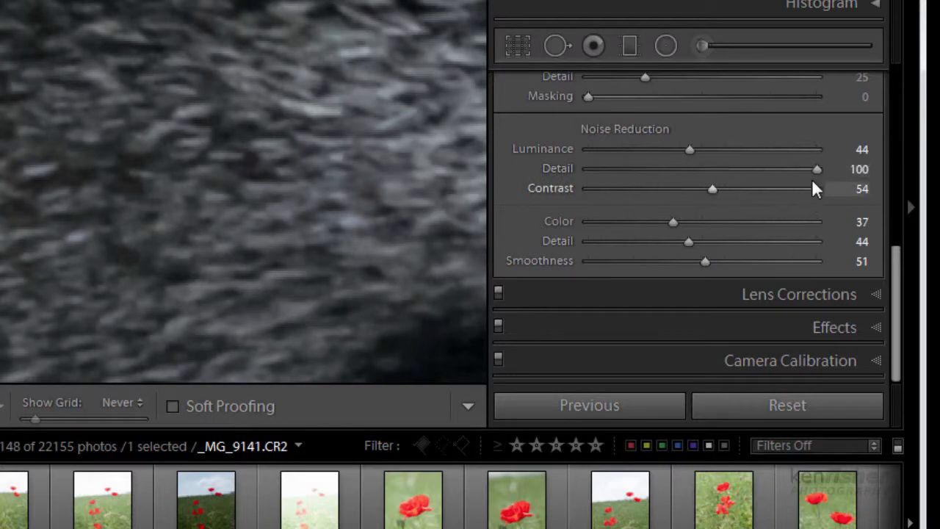
left_click_drag(816, 170, 796, 170)
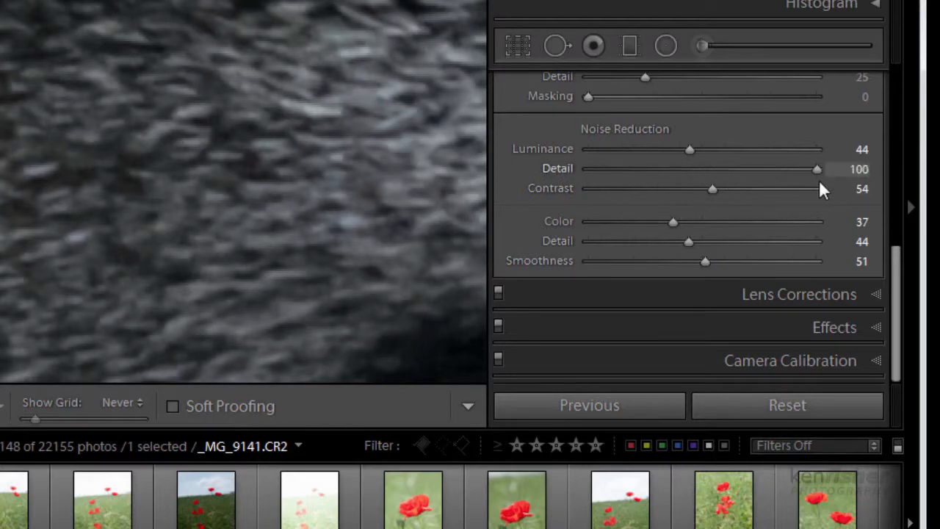
left_click_drag(710, 189, 818, 190)
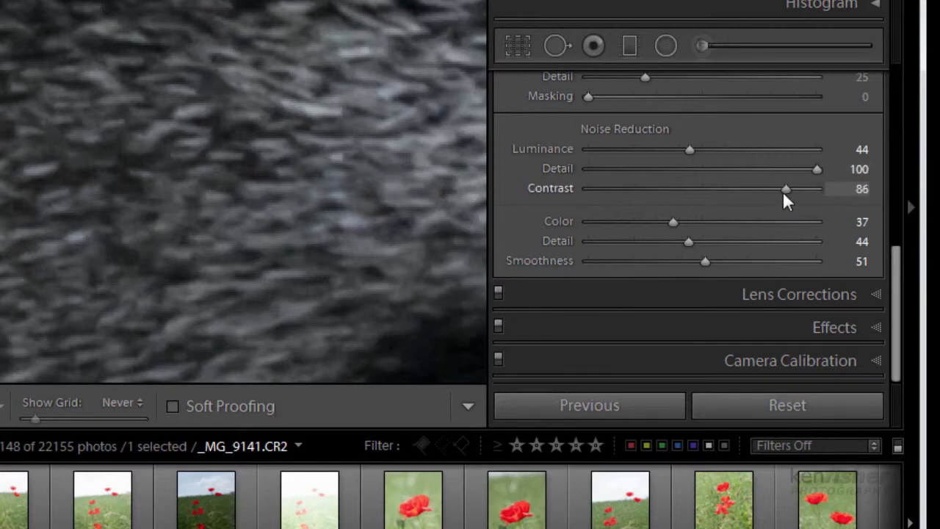